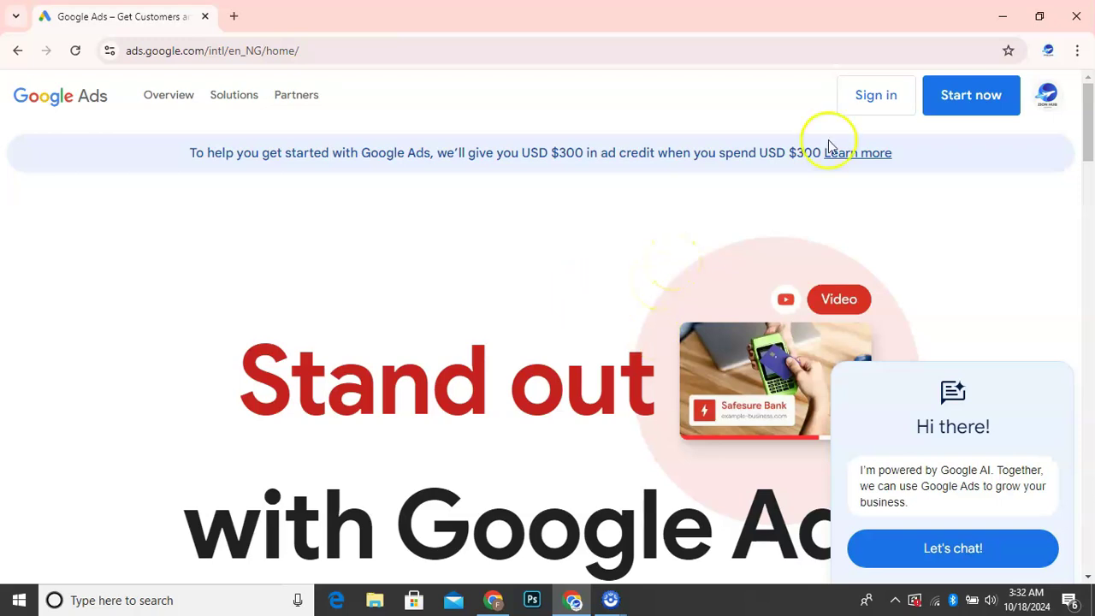
- Sign in to Google Ads and load the Campaigns dashboard showing the overdue-balance notice
left_click(876, 100)
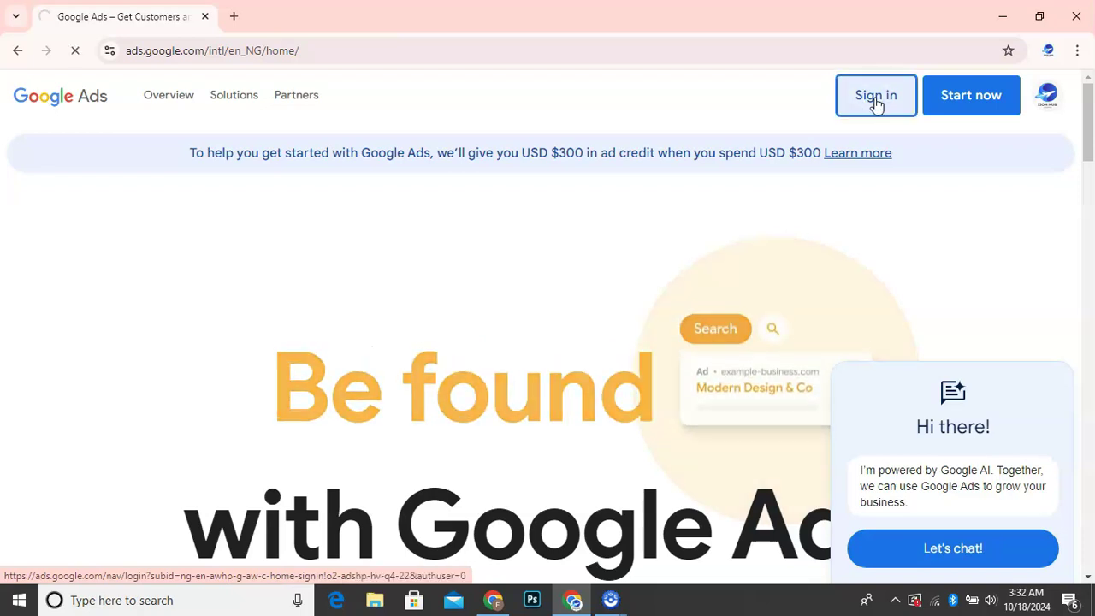
left_click(866, 101)
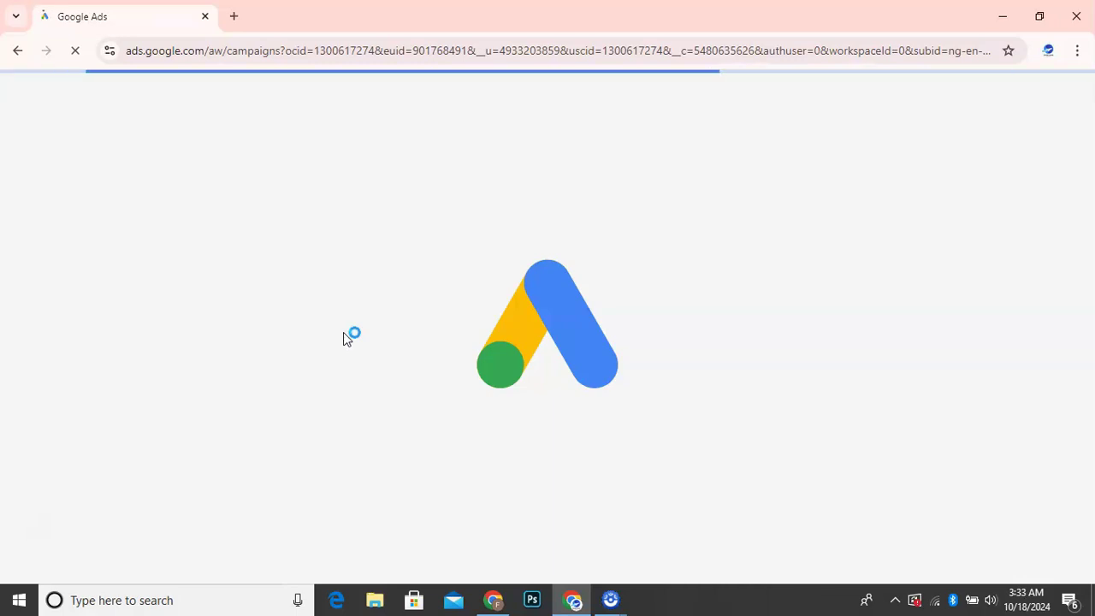
left_click(311, 332)
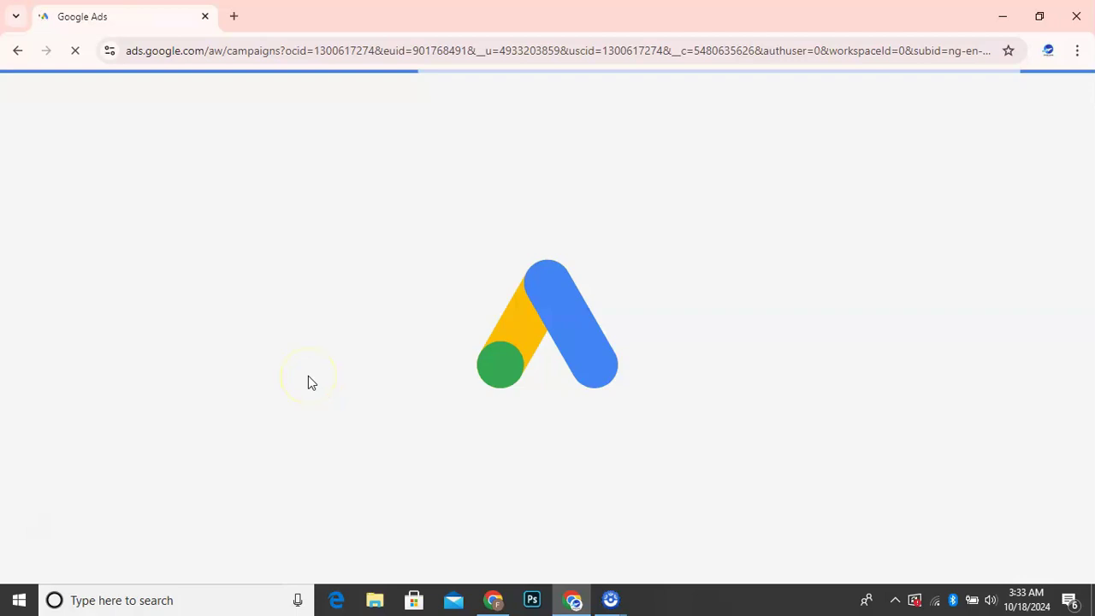
left_click(322, 343)
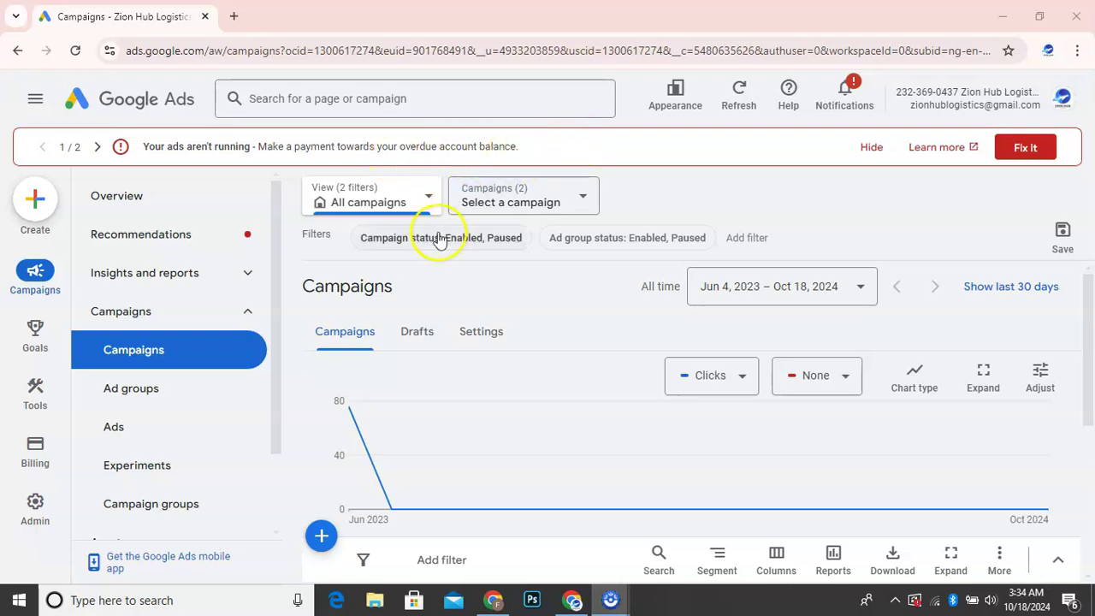
- Go to Billing > Payment methods to see the primary Mastercard and its declined transaction
mouse_move(39, 451)
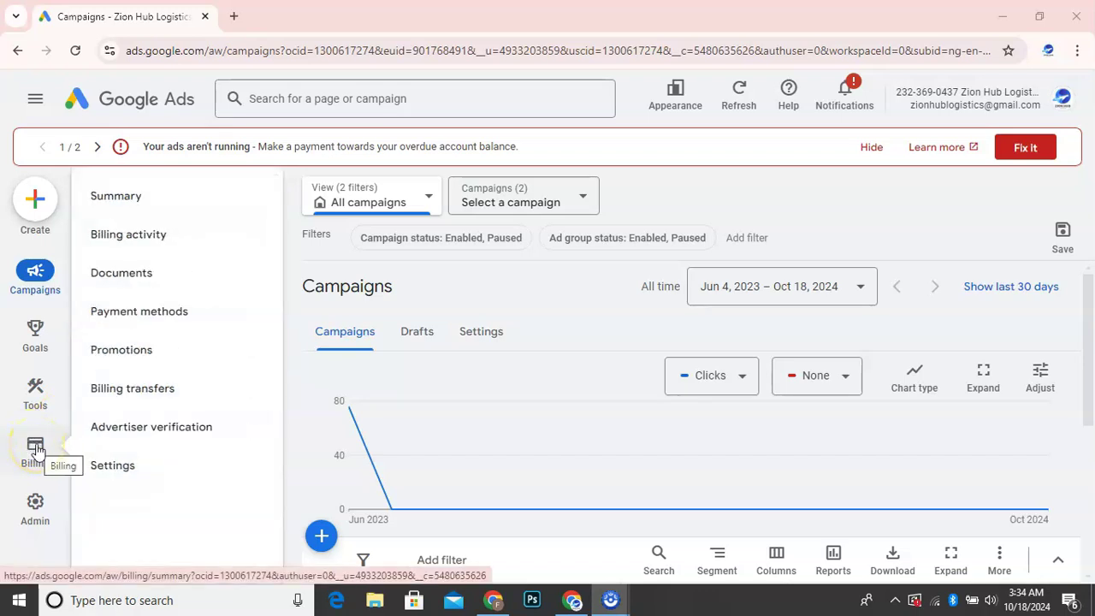
left_click(167, 317)
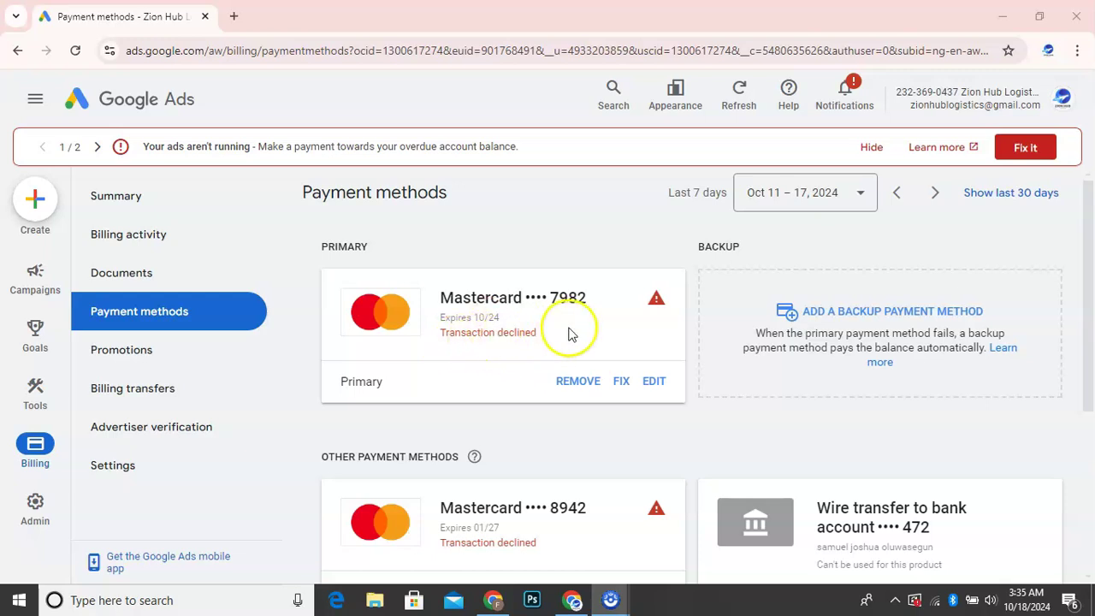
- Add the new Mastercard with its card details and billing address, and save it
left_click(1090, 236)
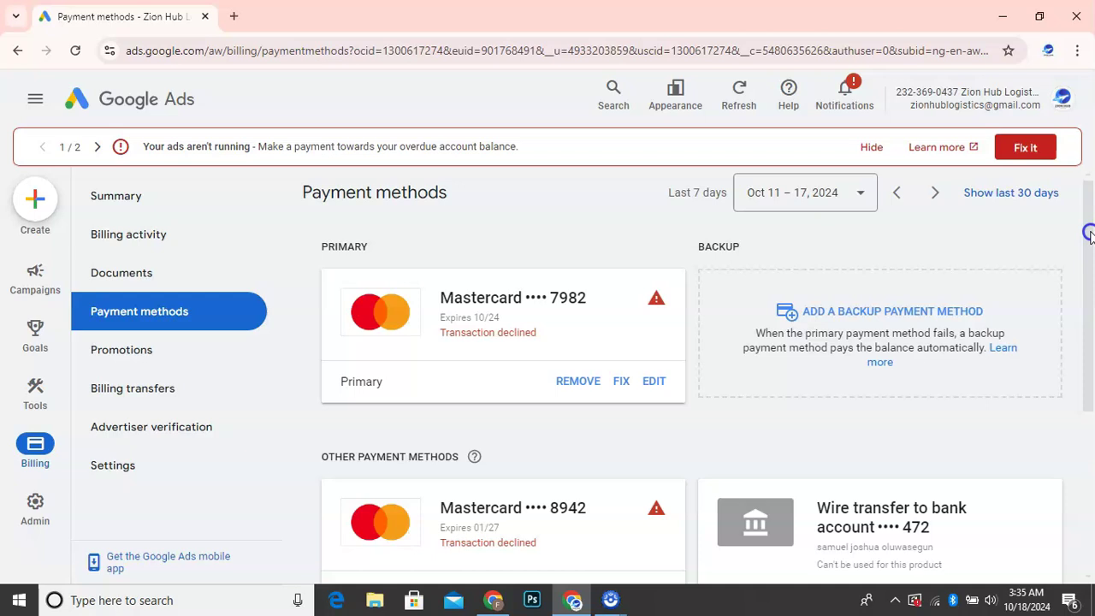
left_click_drag(1090, 284, 1087, 345)
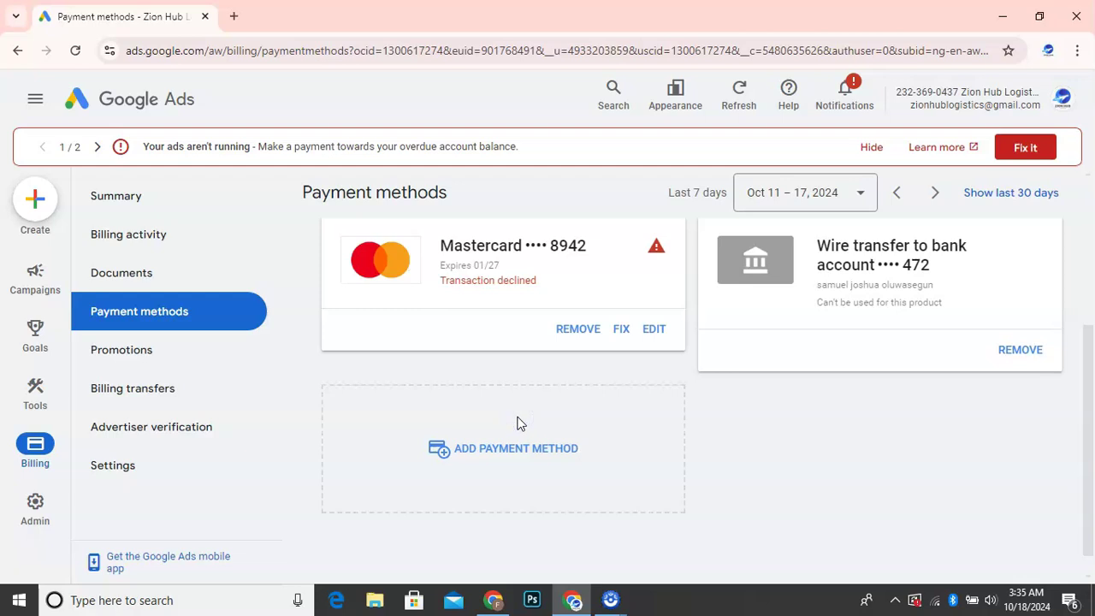
left_click(480, 456)
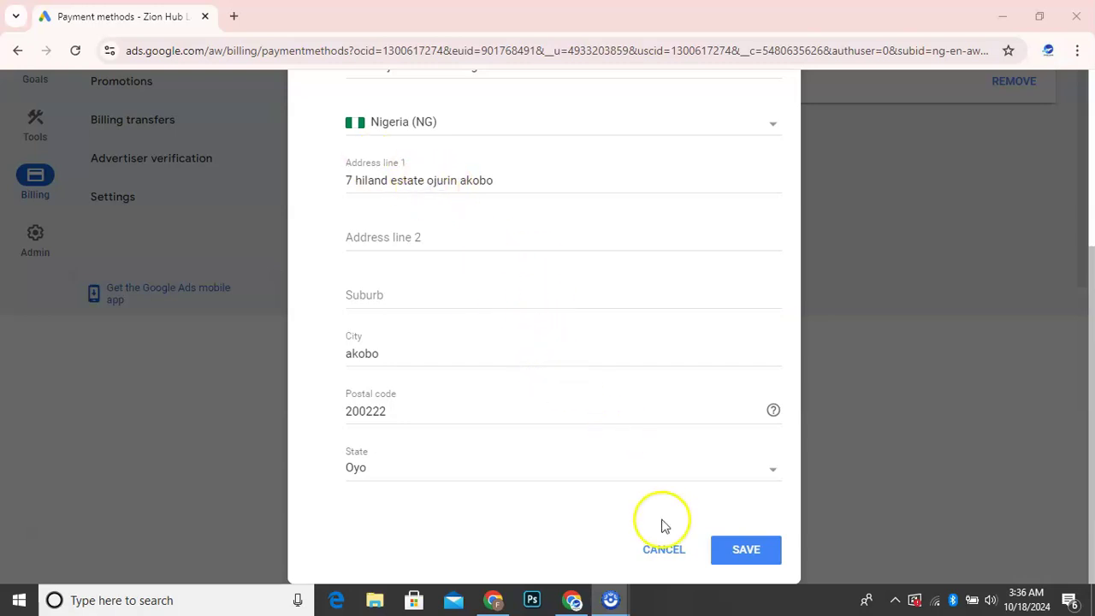
left_click(755, 553)
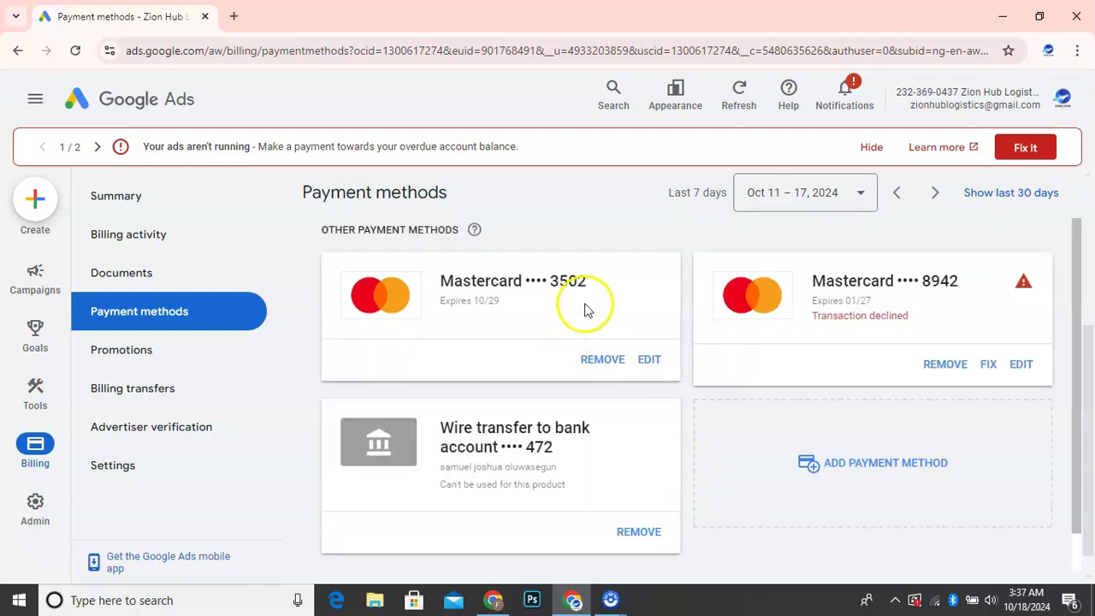
- Remove the declined Mastercard expiring 01/27 and confirm its deletion
scroll(565, 277, "down", 1)
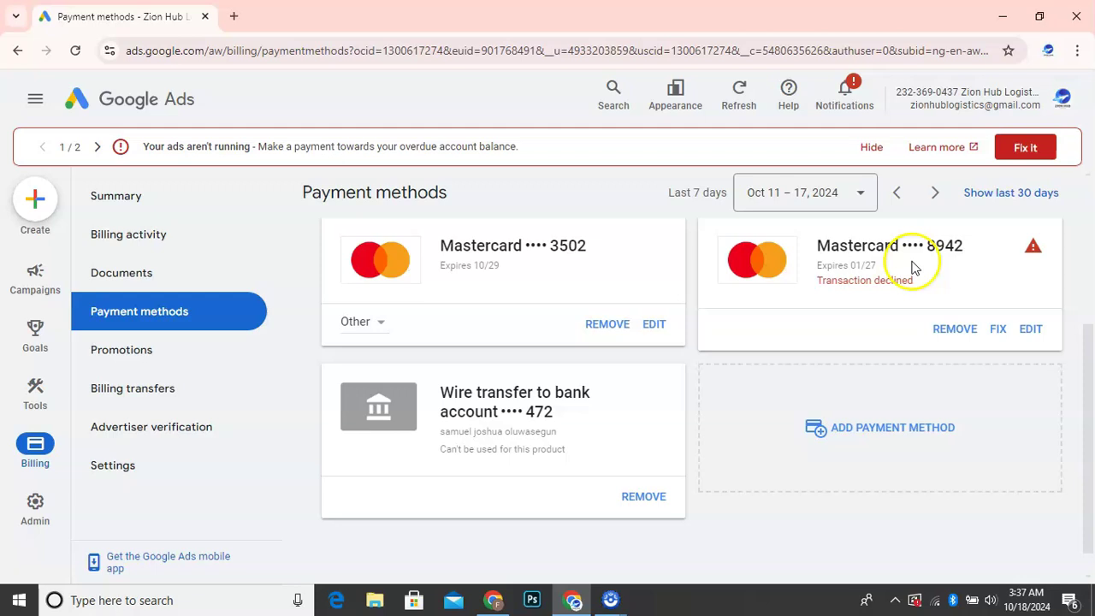
left_click(950, 330)
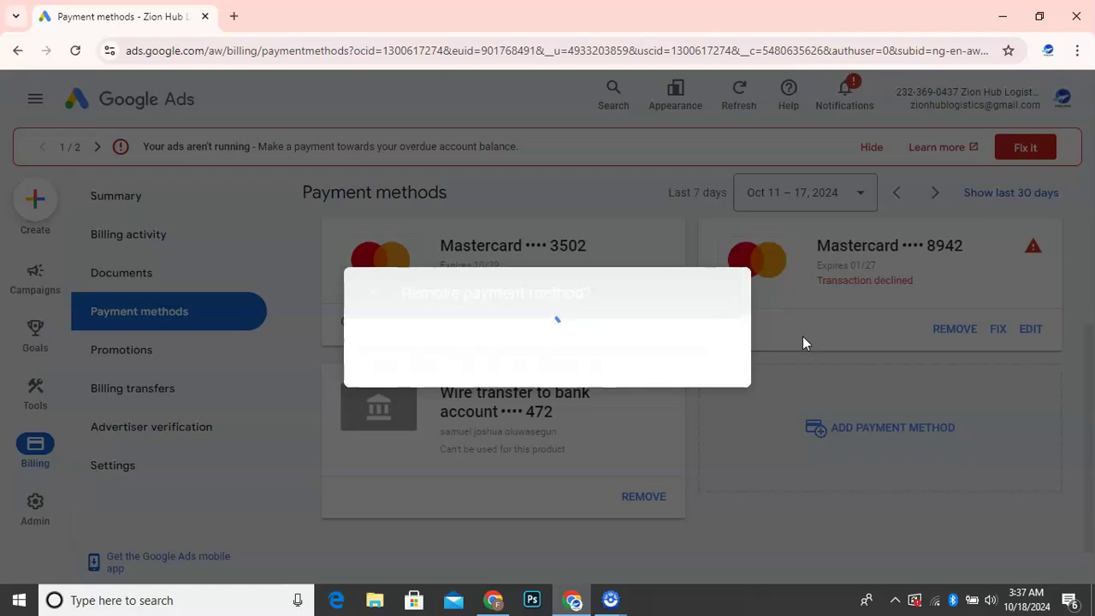
left_click(678, 423)
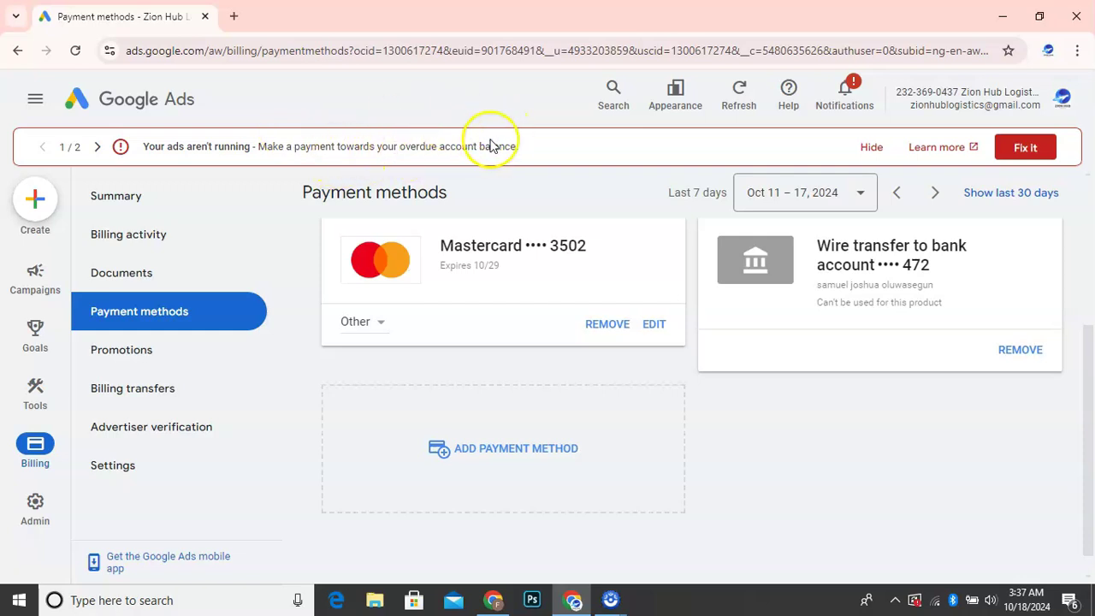
- Navigate from Billing to Ads, then to the Campaigns list
mouse_move(35, 283)
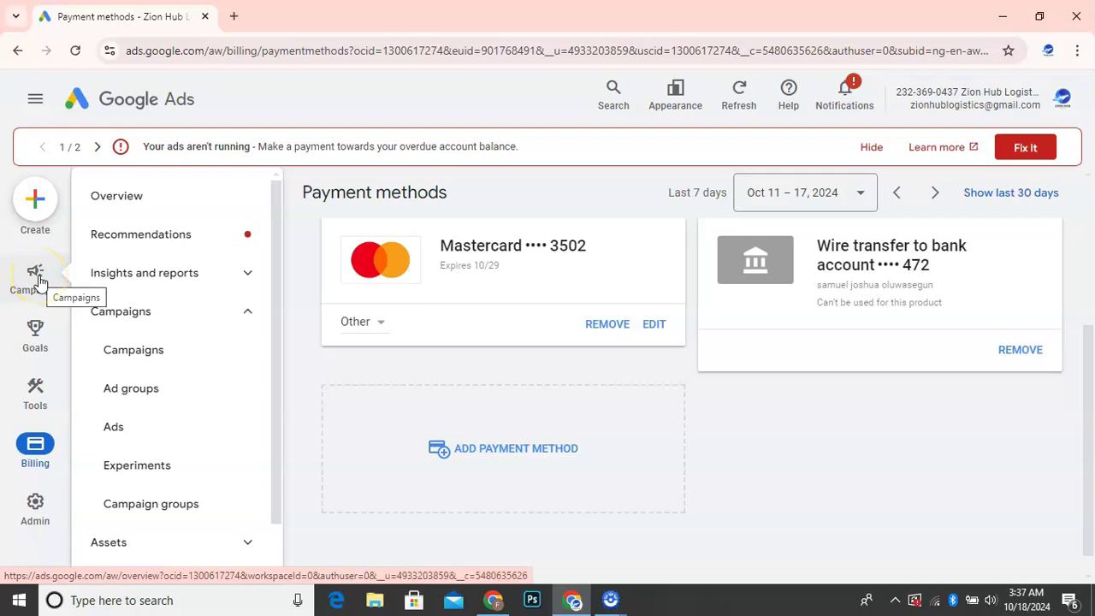
left_click(113, 424)
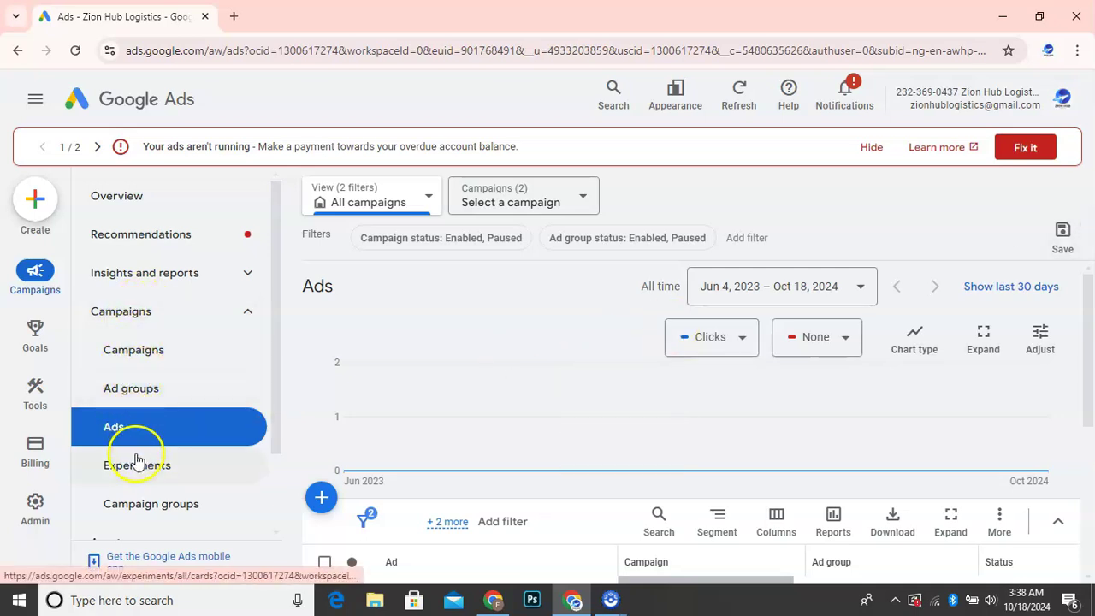
scroll(141, 359, "down", 1)
left_click(147, 254)
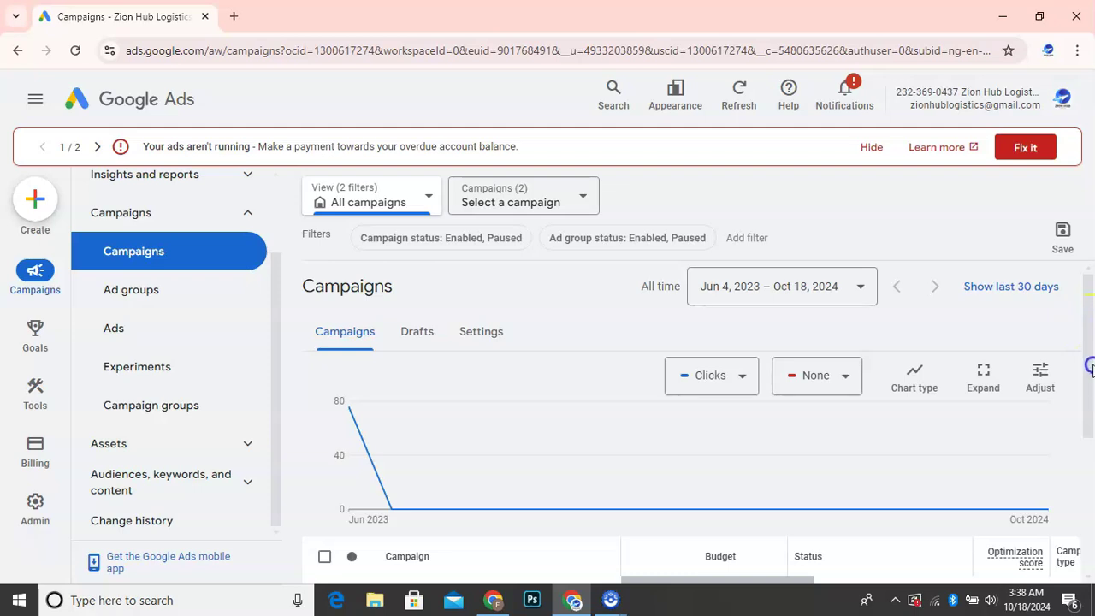
- Scroll to the Campaigns table and pan right to see both Ended campaigns' stats, 9,245 impressions total
left_click_drag(1091, 368, 1091, 416)
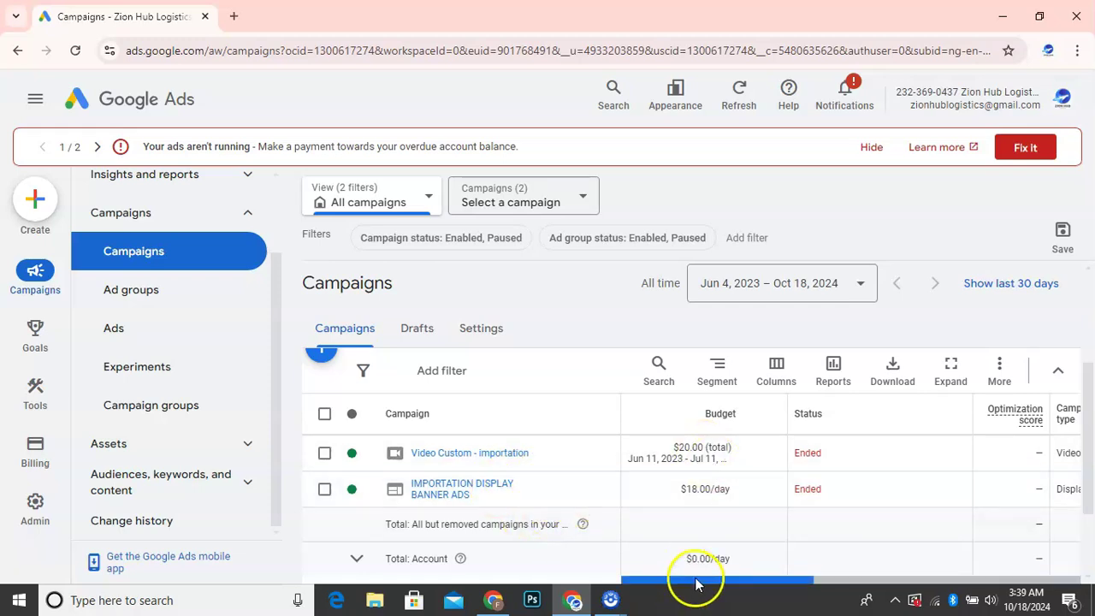
left_click_drag(695, 579, 879, 565)
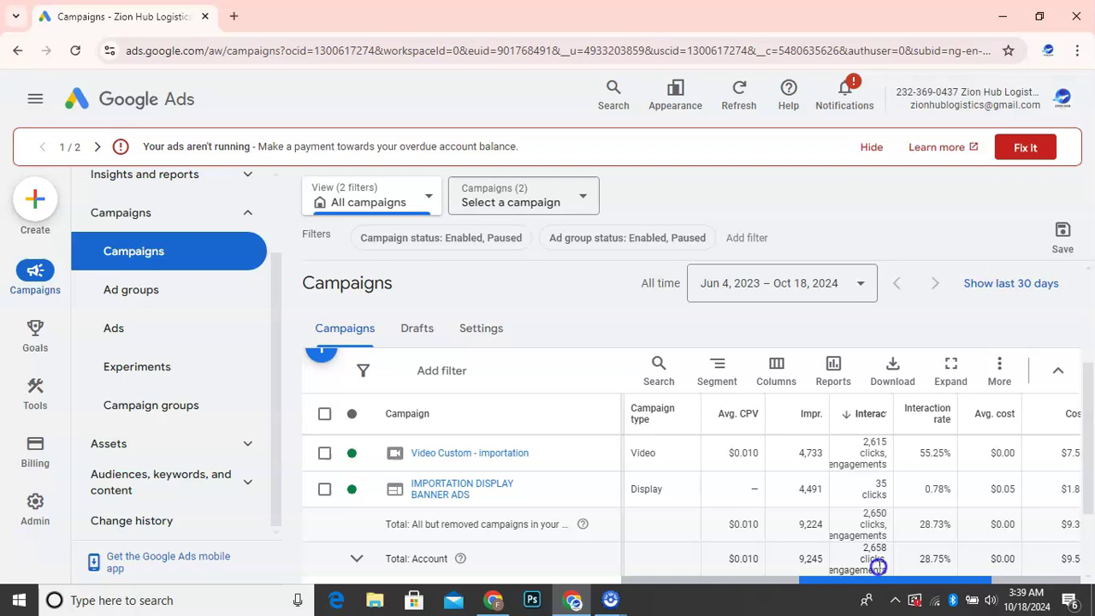
left_click_drag(879, 566, 881, 565)
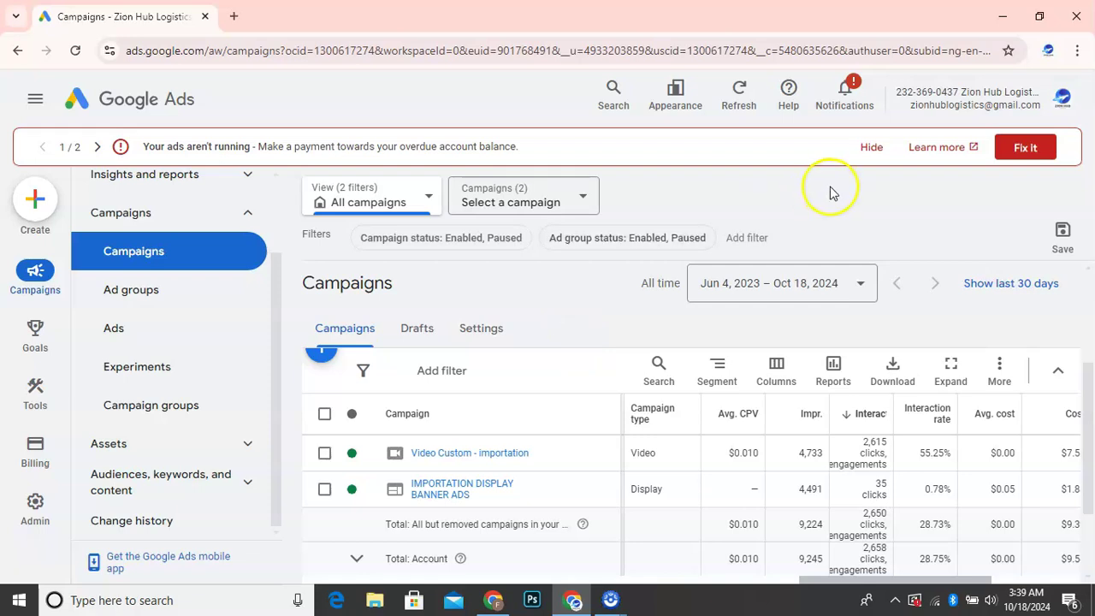
- Open Billing > Summary to view the $10.13 balance and empty payment history
mouse_move(35, 460)
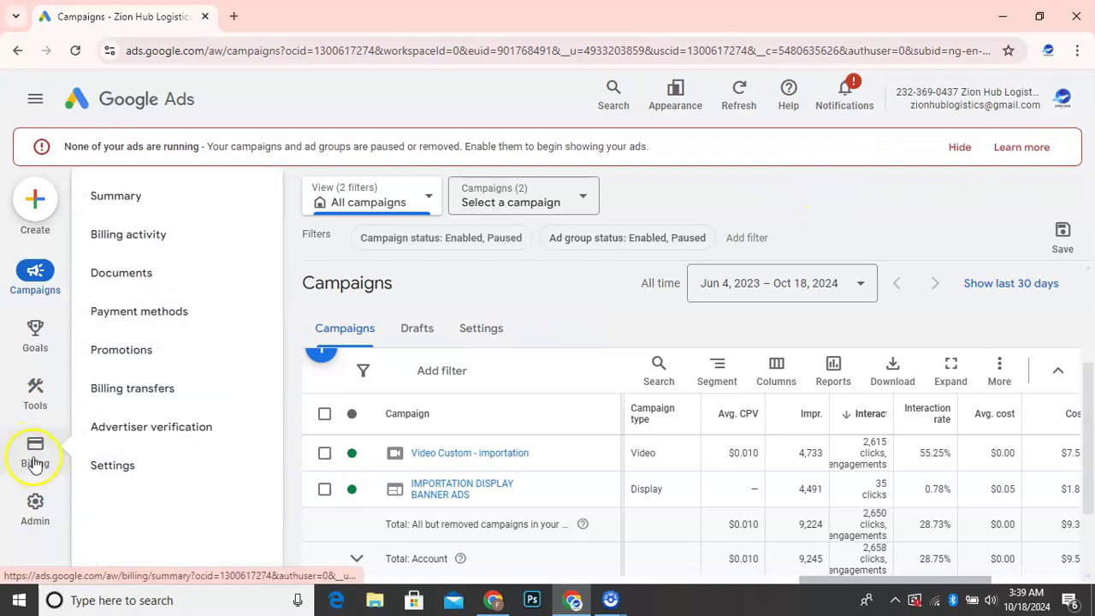
left_click(132, 202)
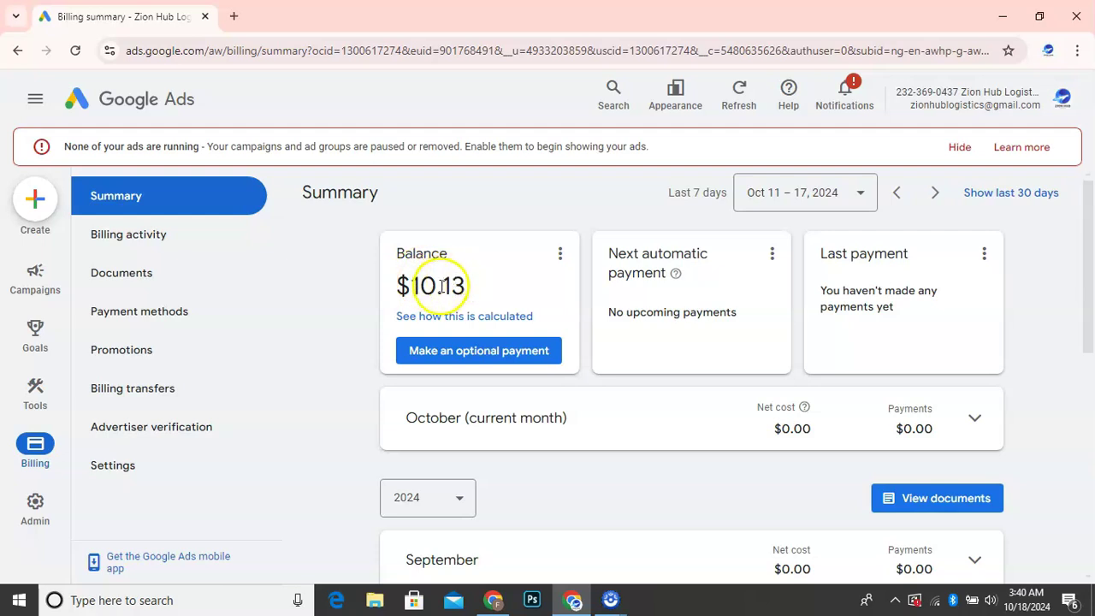
- Start an optional payment, switch to the new Mastercard, and select the full $10.13 current balance
left_click(492, 363)
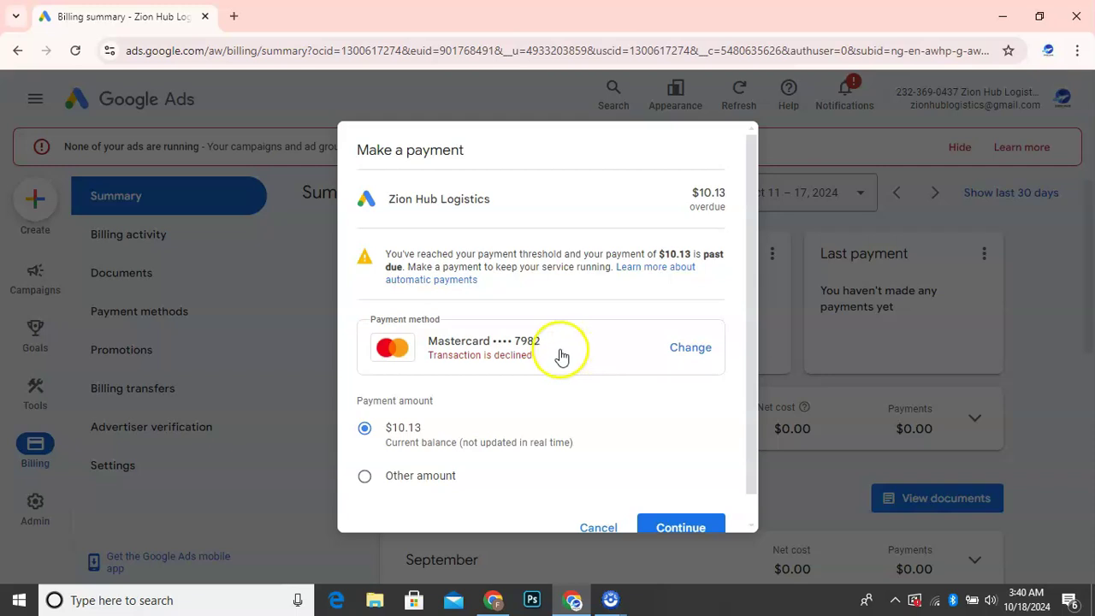
left_click(682, 349)
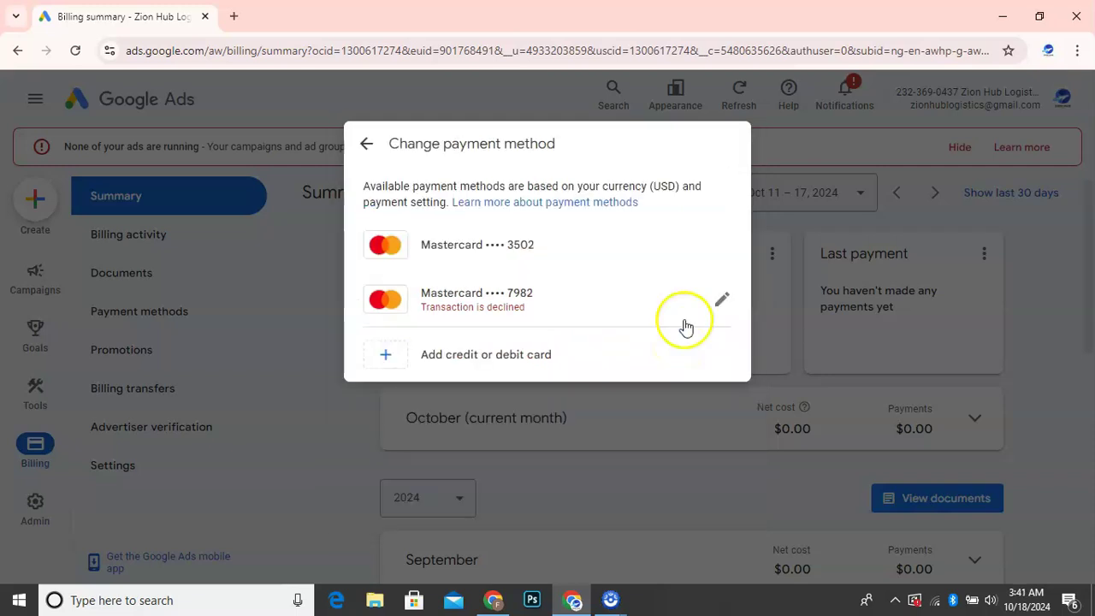
left_click(542, 246)
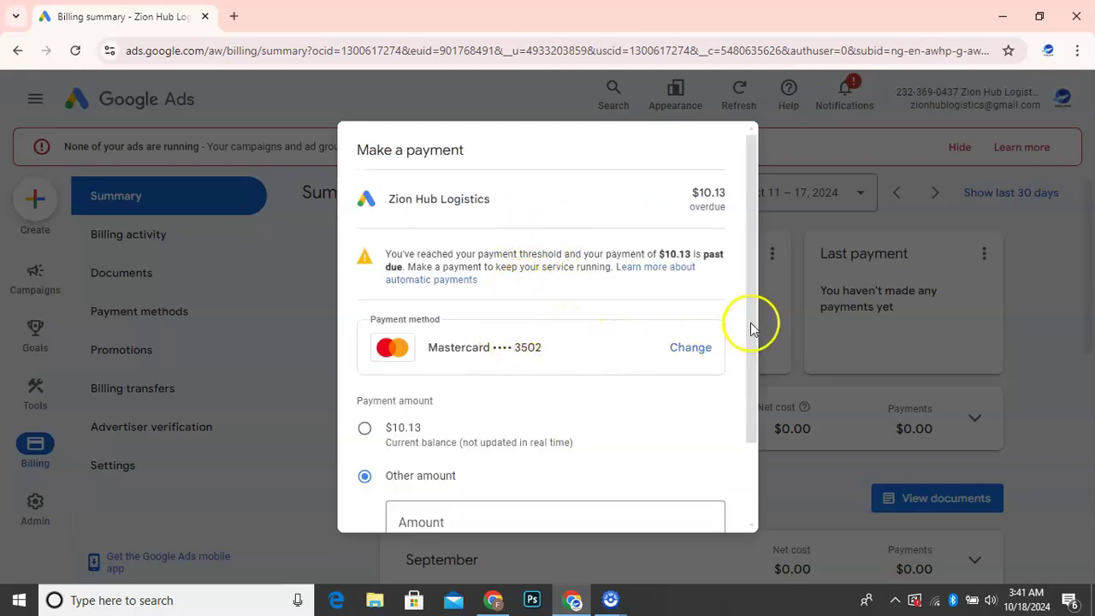
left_click_drag(750, 326, 752, 420)
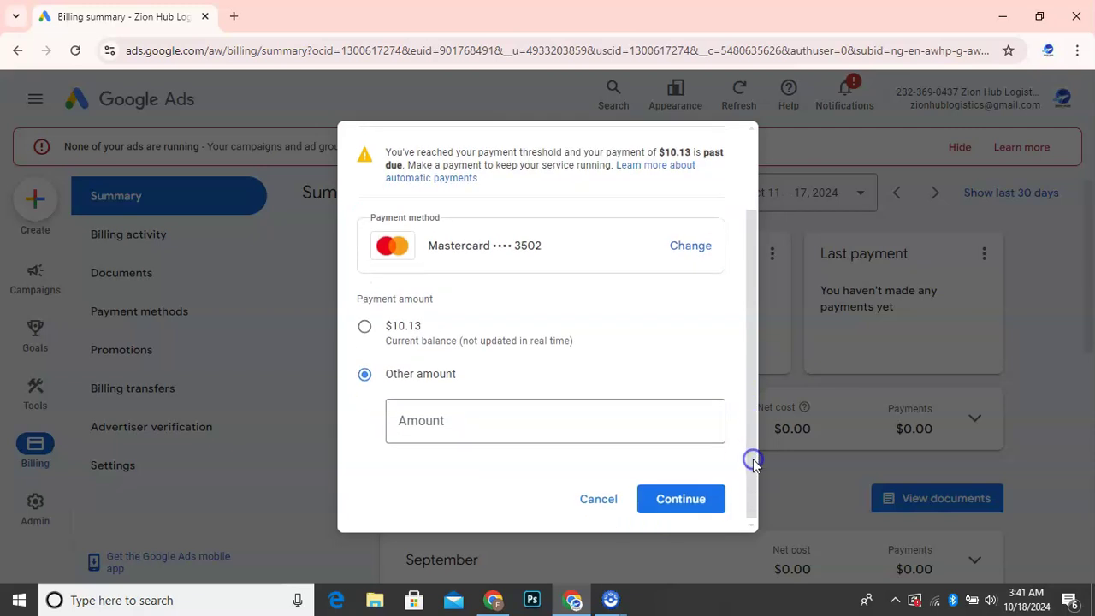
left_click(516, 419)
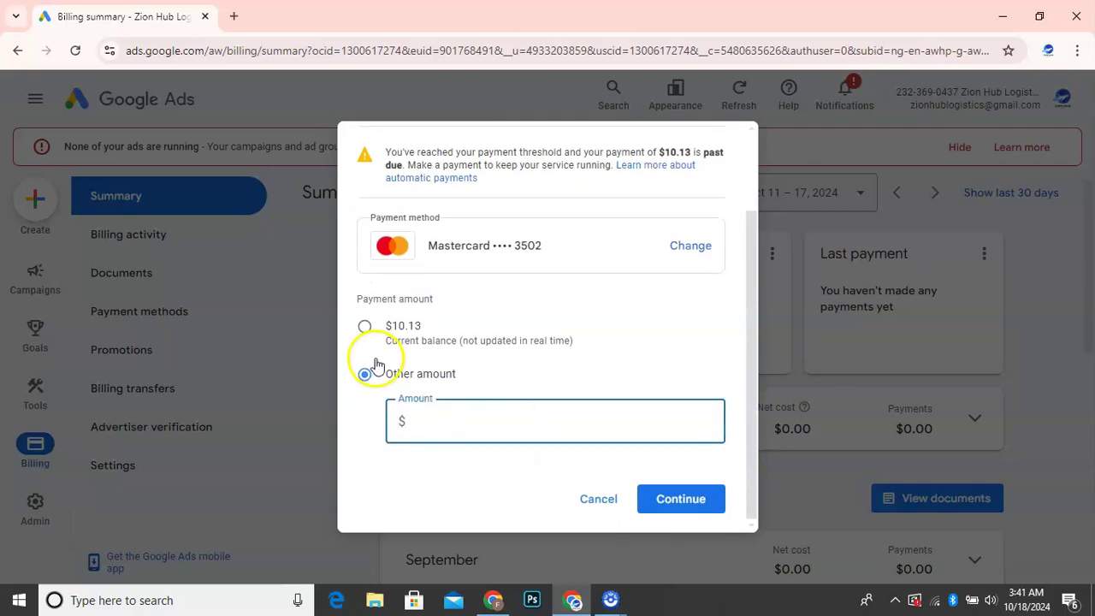
left_click(363, 328)
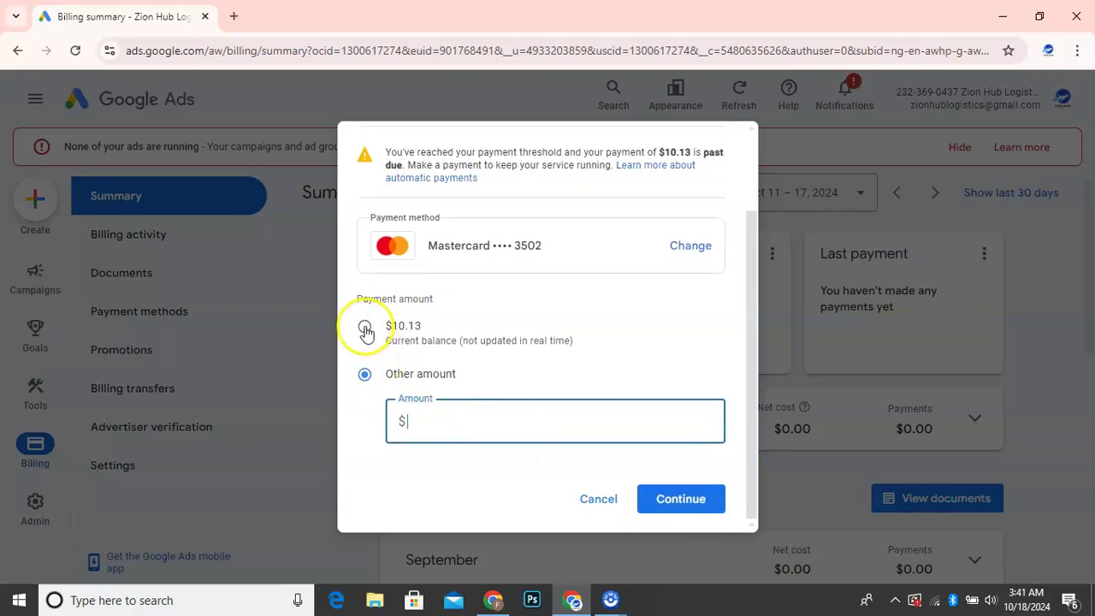
triple_click(755, 346)
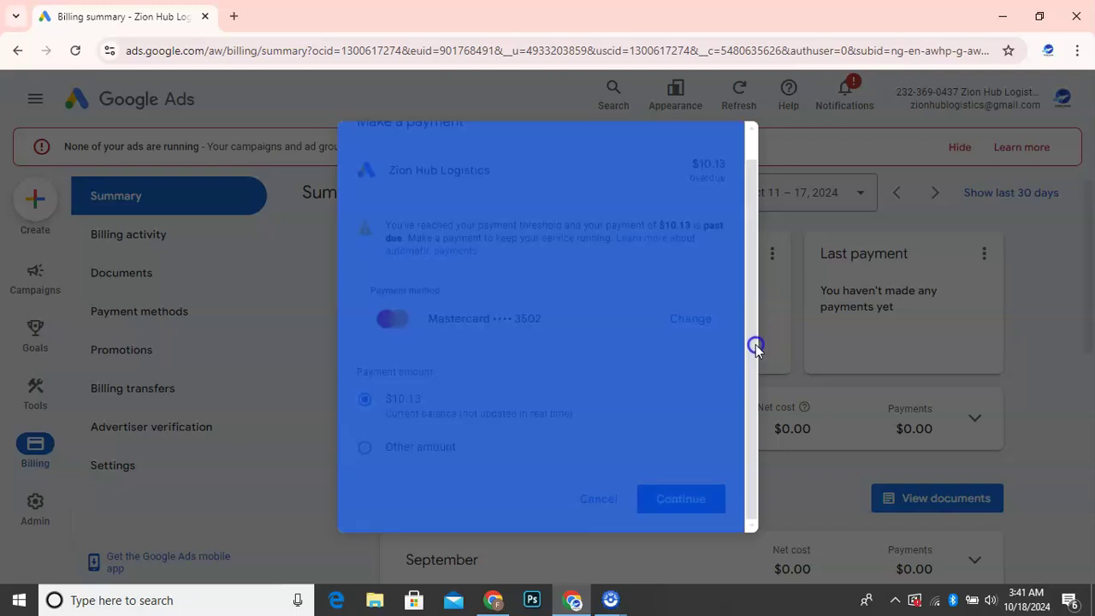
- Review and submit the $10.13 payment with the new Mastercard
left_click(693, 505)
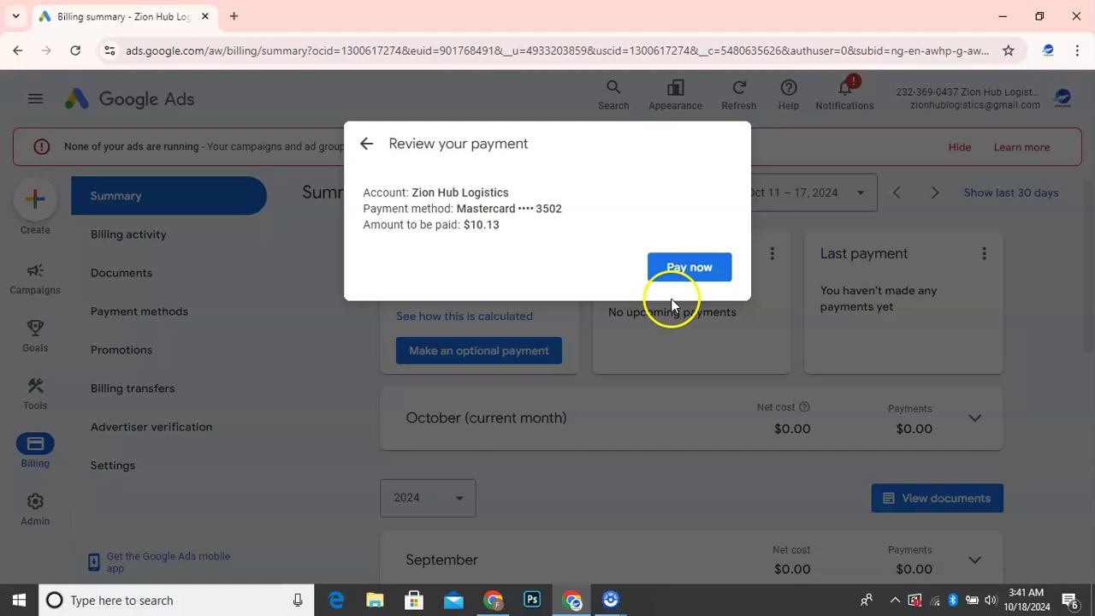
left_click(689, 269)
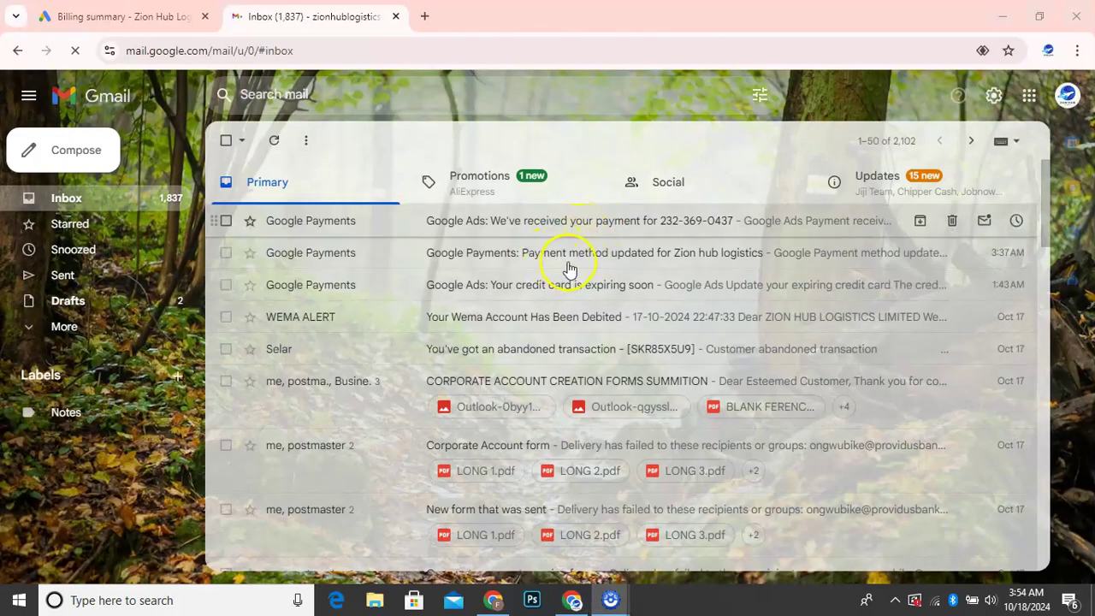
- Read the 'We've received your payment' receipt from Google Payments, then go back to the Primary inbox
left_click(586, 224)
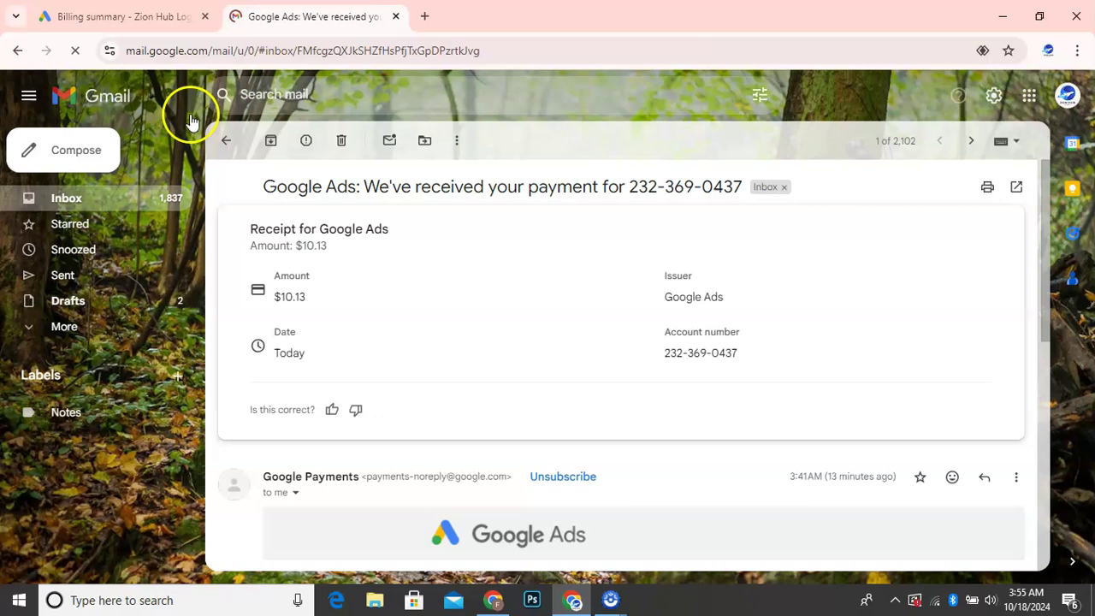
left_click(226, 142)
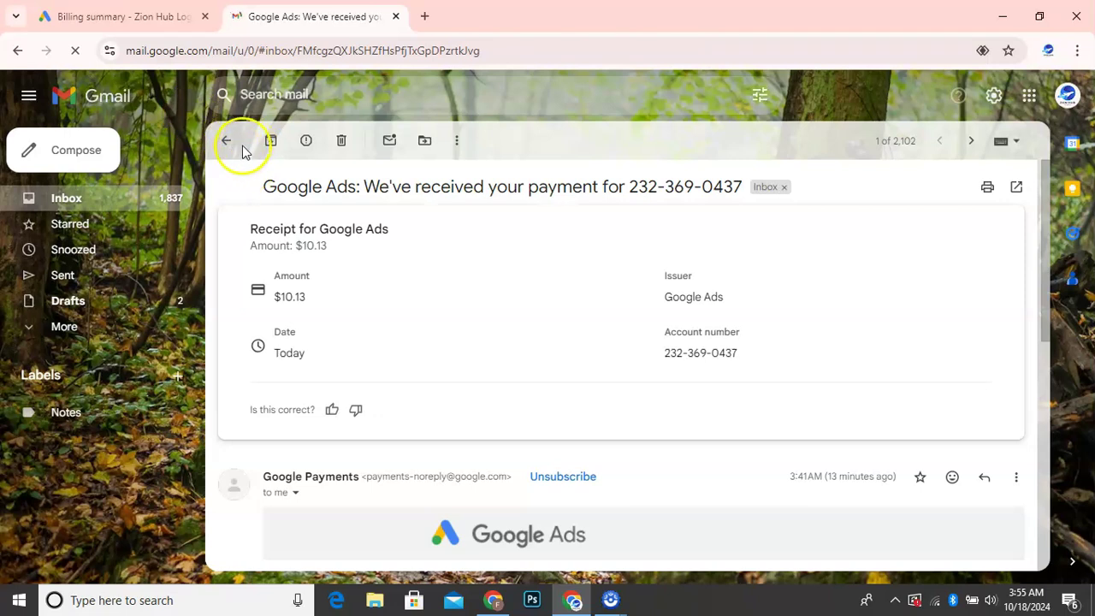
left_click(227, 144)
left_click(227, 143)
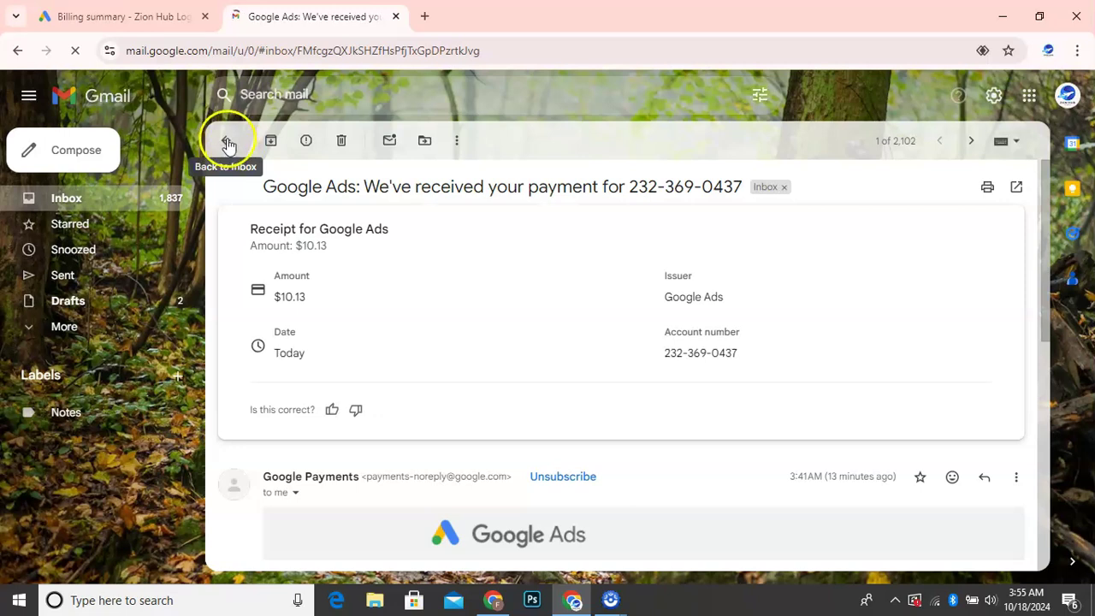
left_click(228, 143)
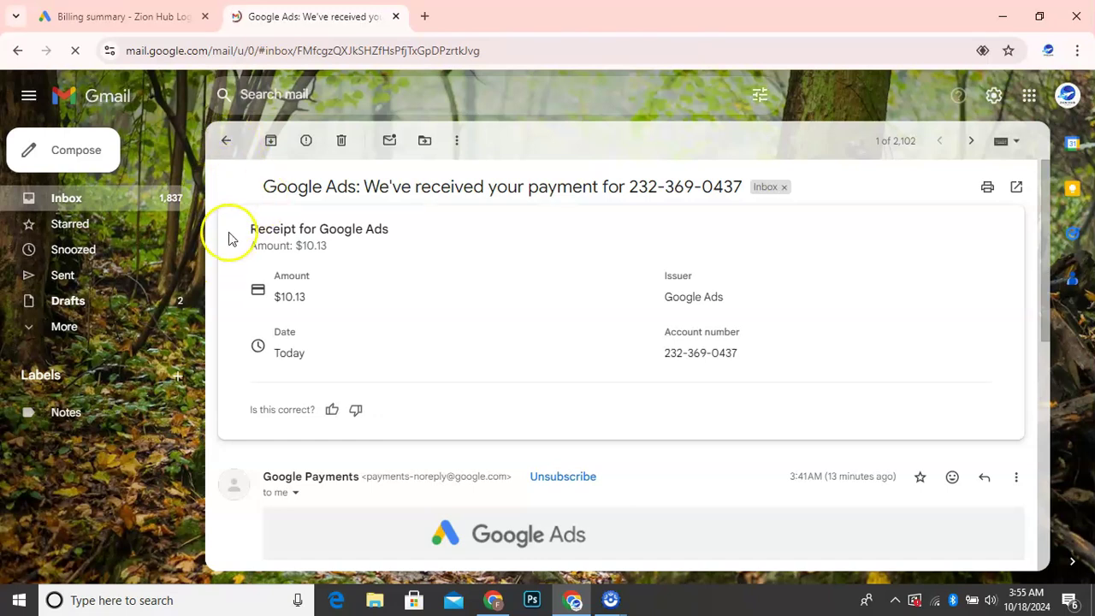
left_click(228, 142)
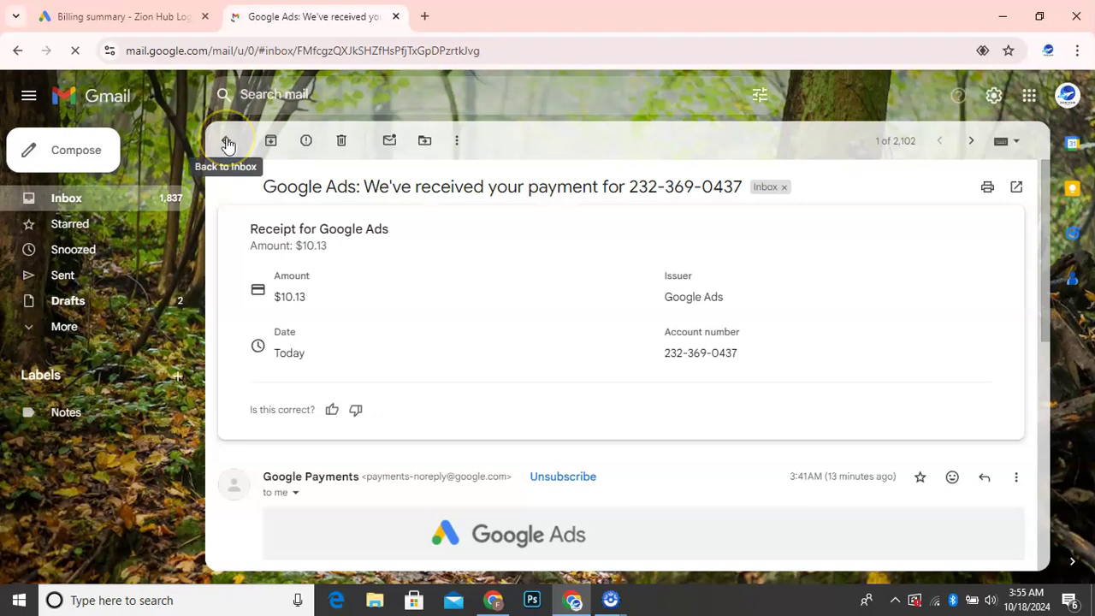
left_click(228, 143)
left_click(71, 199)
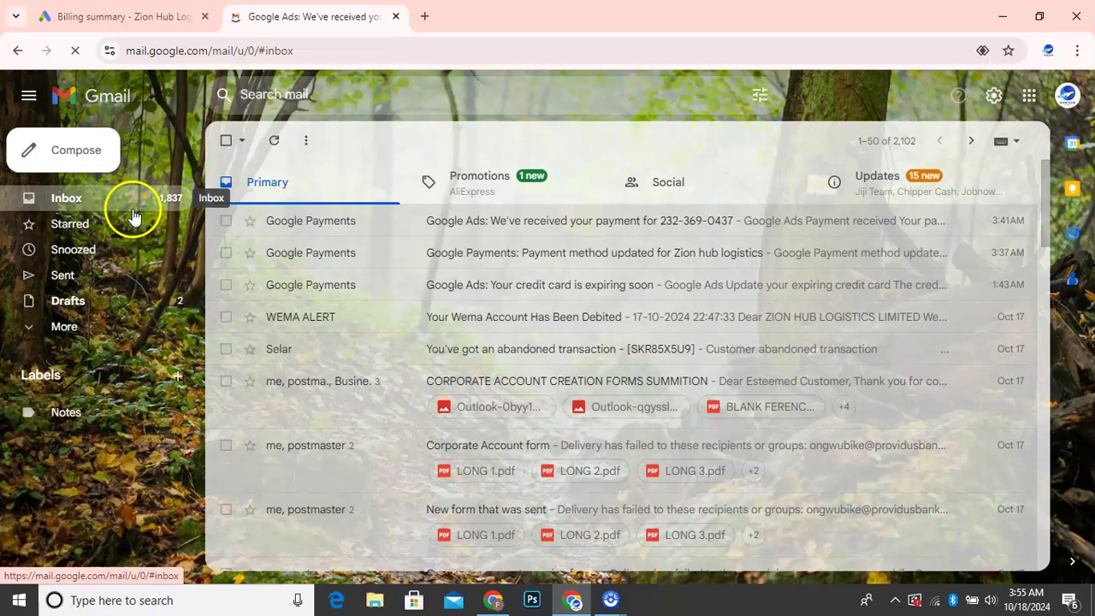
- Read the Google Payments 'Payment method updated' email for Zion hub logistics, then return to the inbox
left_click(534, 257)
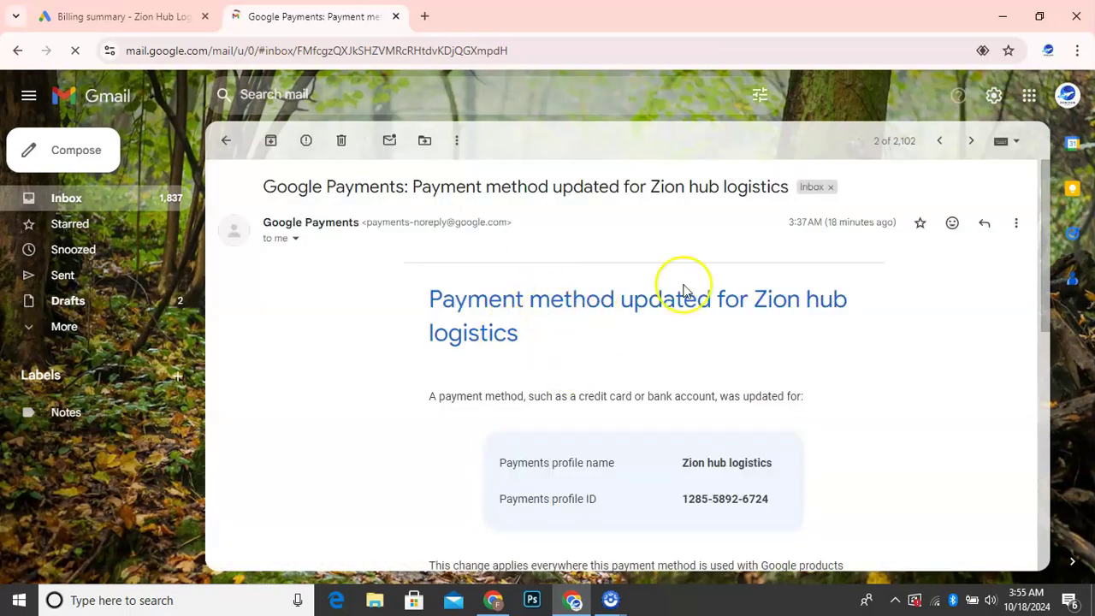
left_click(1042, 272)
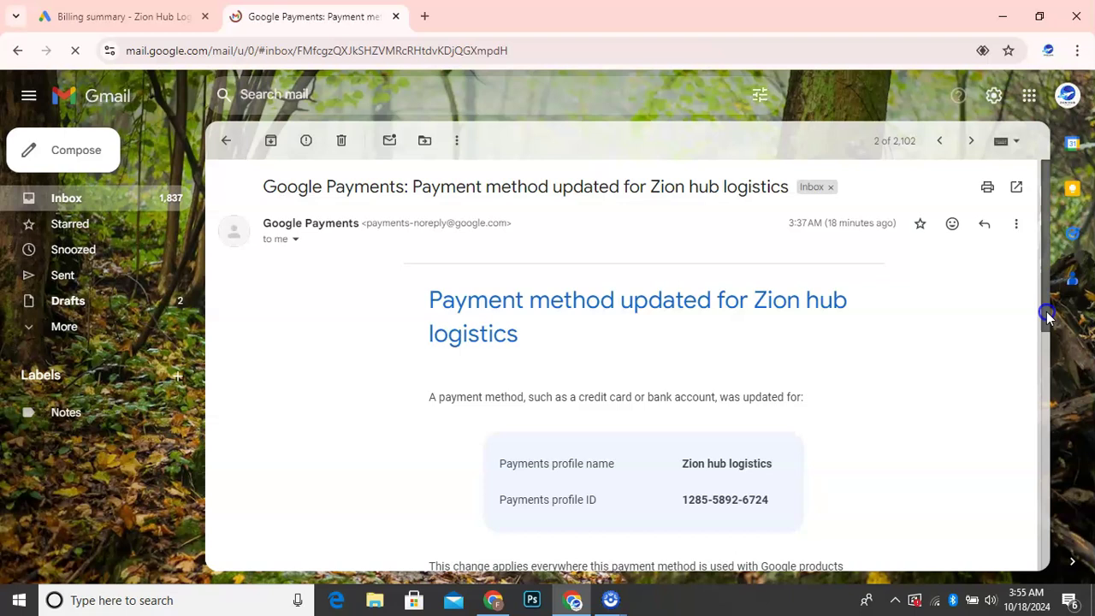
left_click(1046, 366)
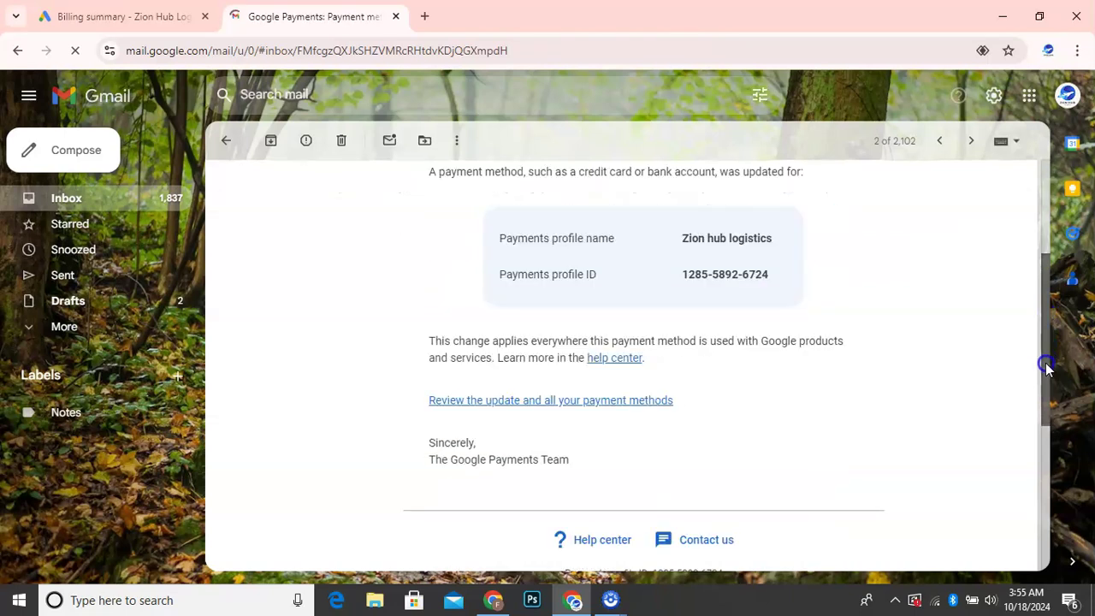
left_click_drag(1046, 366, 1054, 199)
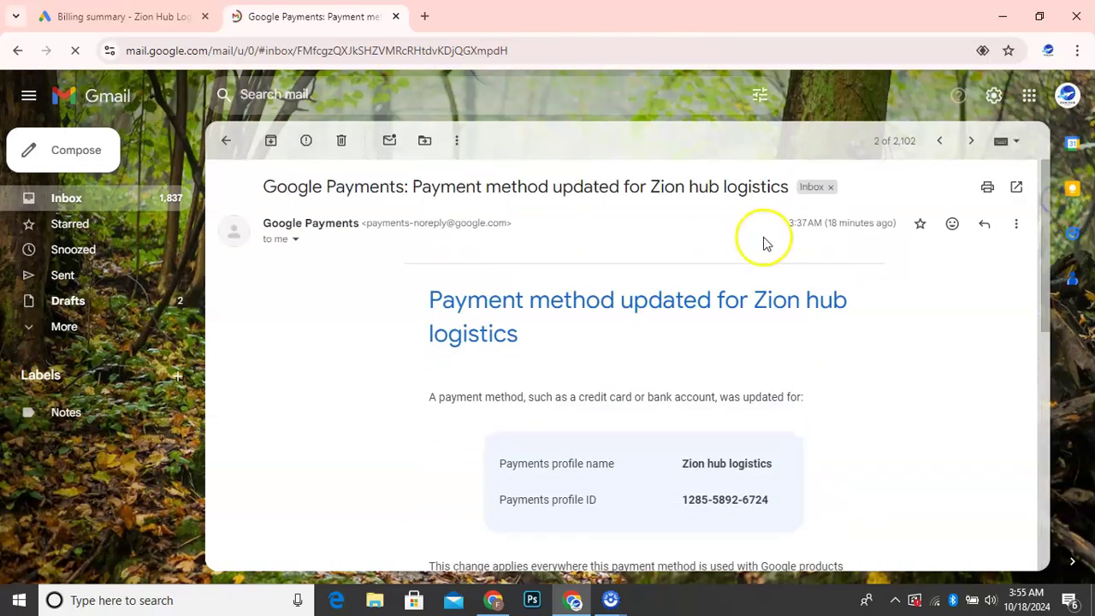
left_click(227, 149)
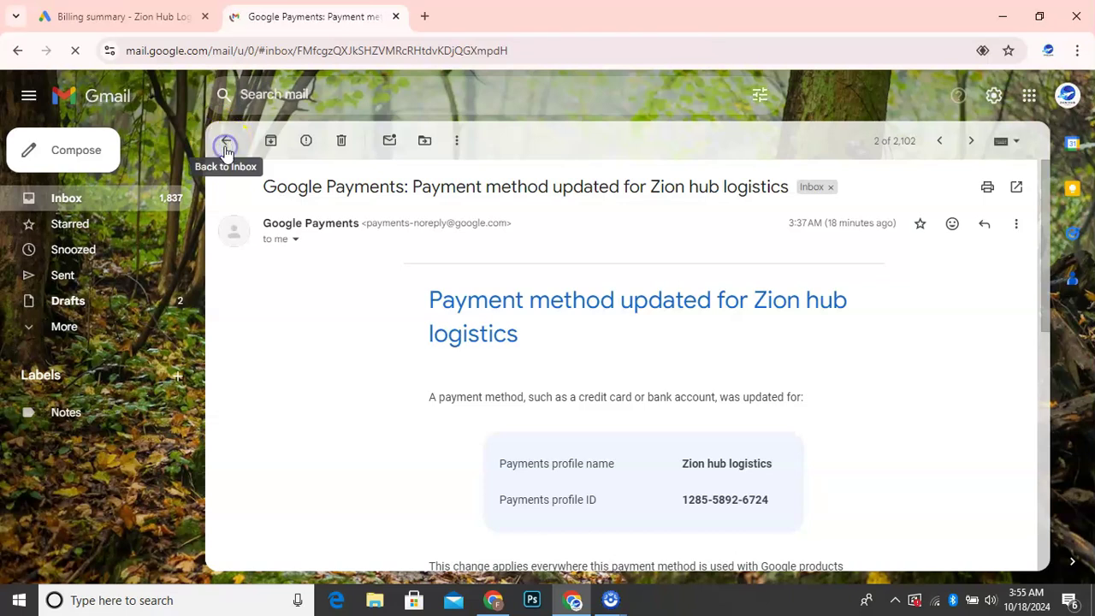